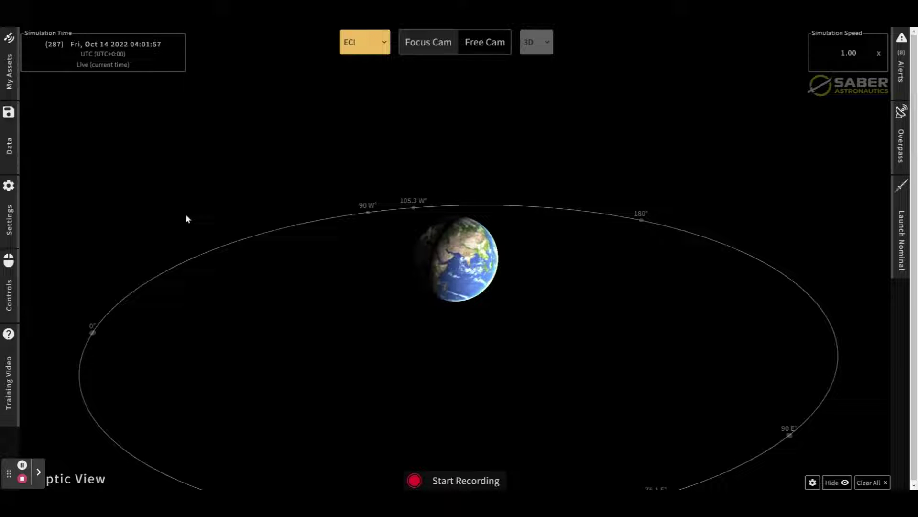
- Keep the current UDL login and start a new entry in the empty Alerts Definitions list
drag(9, 473, 36, 475)
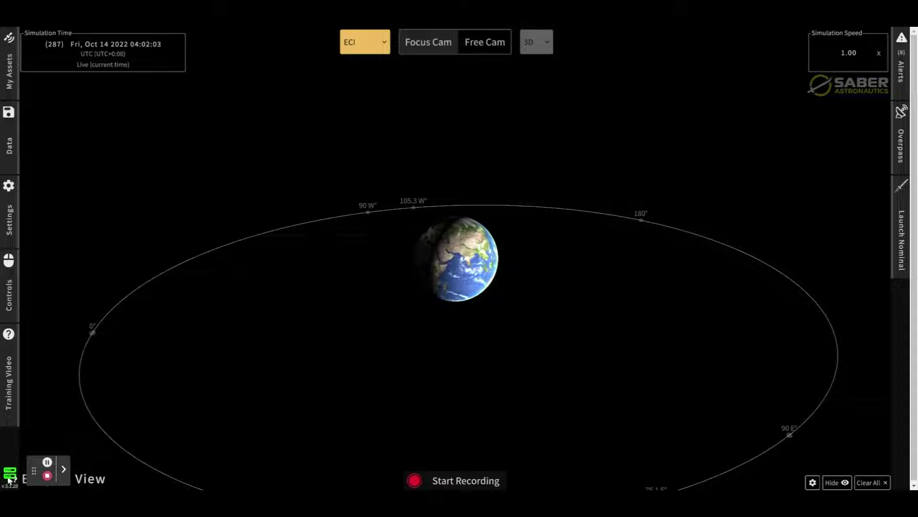
click(10, 474)
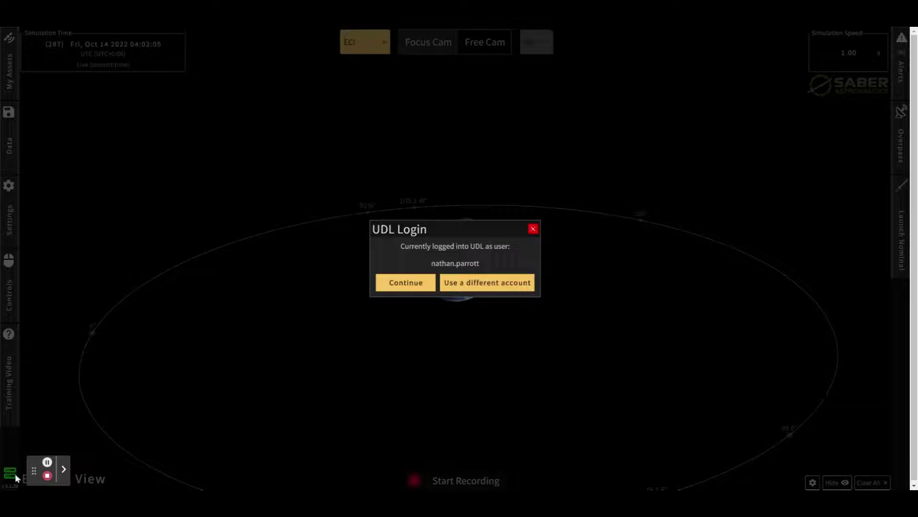
click(404, 288)
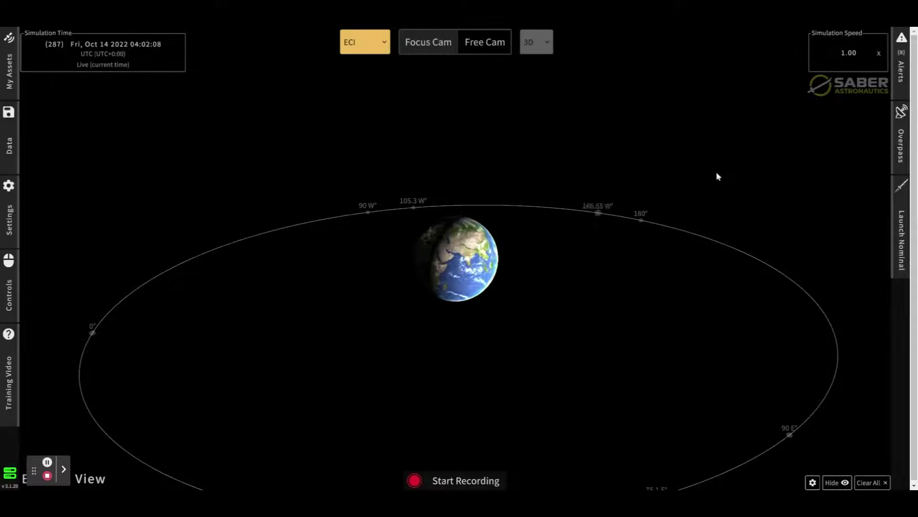
click(901, 65)
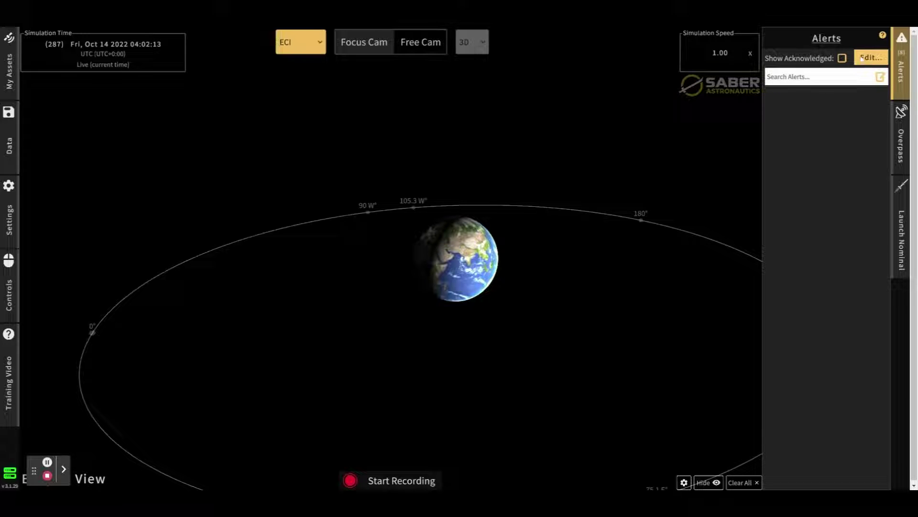
click(873, 58)
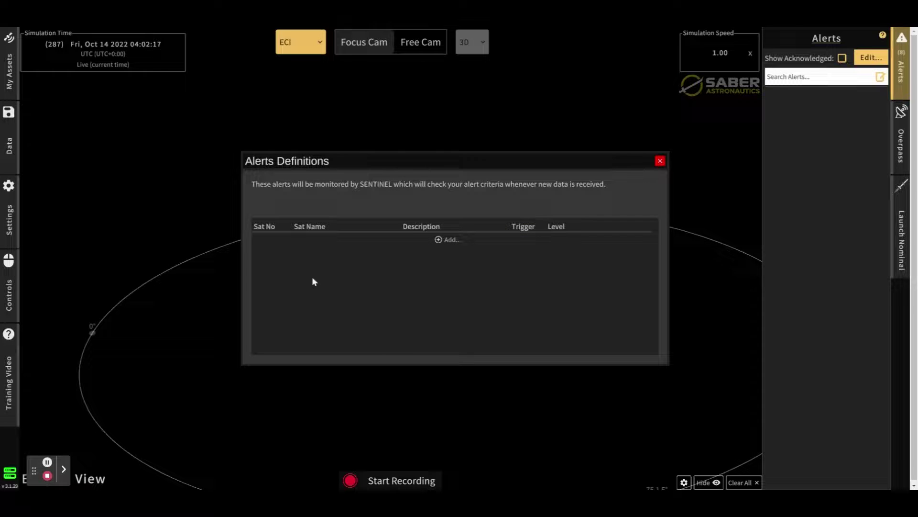
click(453, 244)
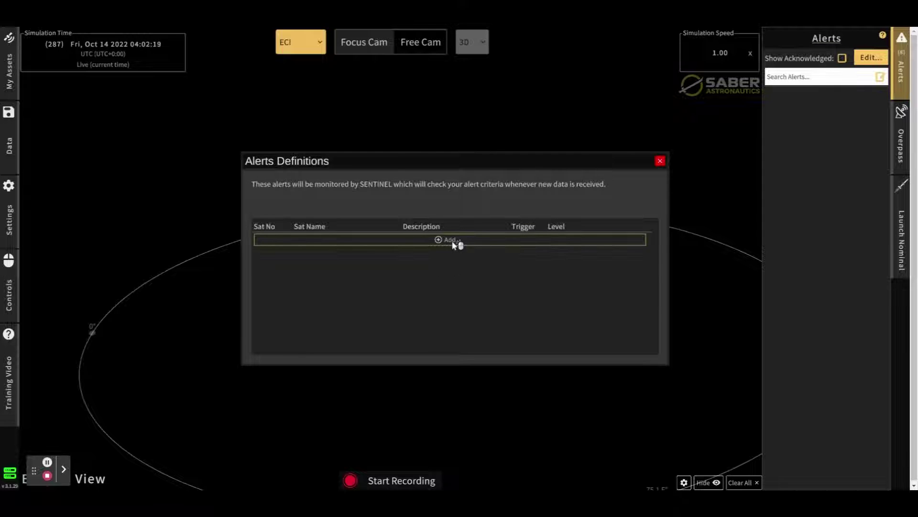
- Start a new alert definition for primary SatNo 40258 with alert type GEO Proximity
click(453, 243)
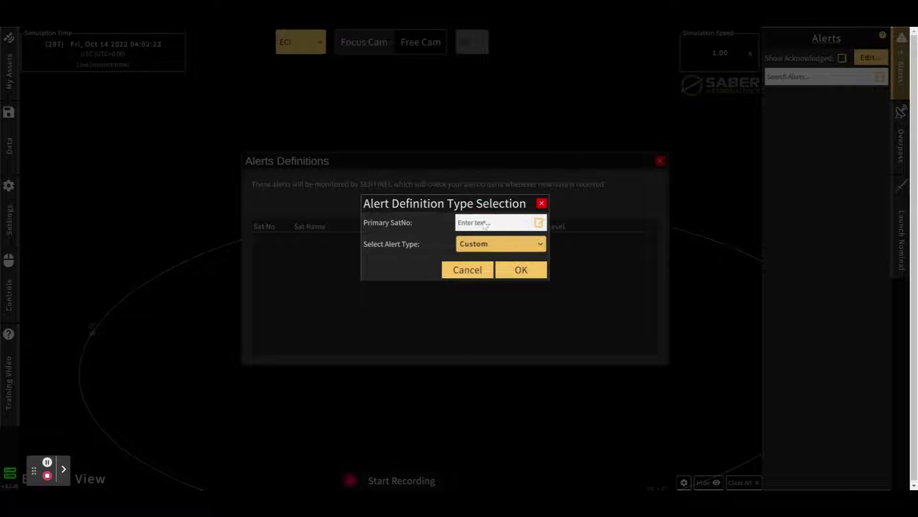
click(485, 224)
text(40258)
click(490, 242)
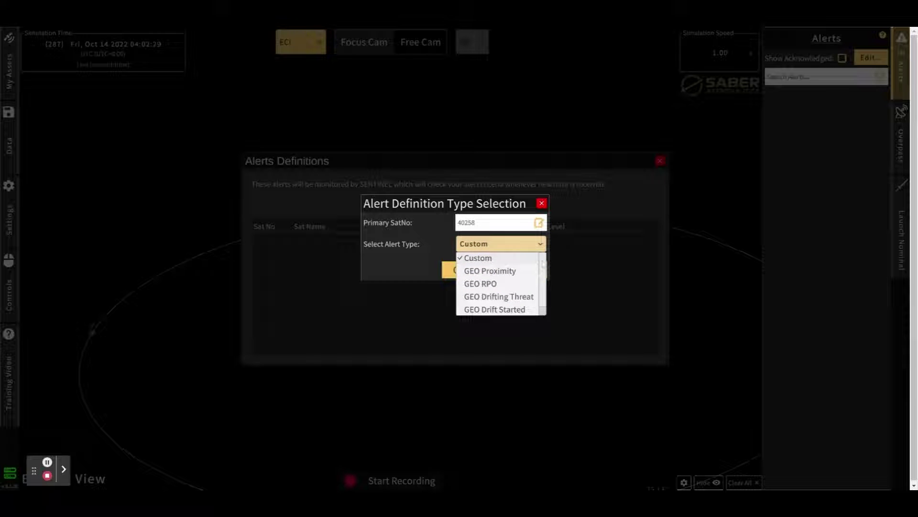
mouse_move(542, 266)
mouse_down()
mouse_move(542, 276)
mouse_move(538, 250)
mouse_move(546, 284)
mouse_up()
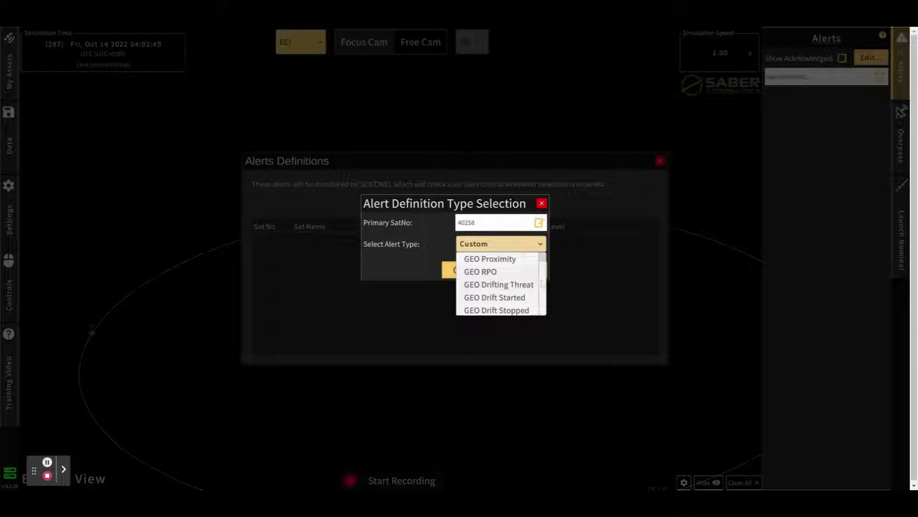
scroll(543, 290, up, 1)
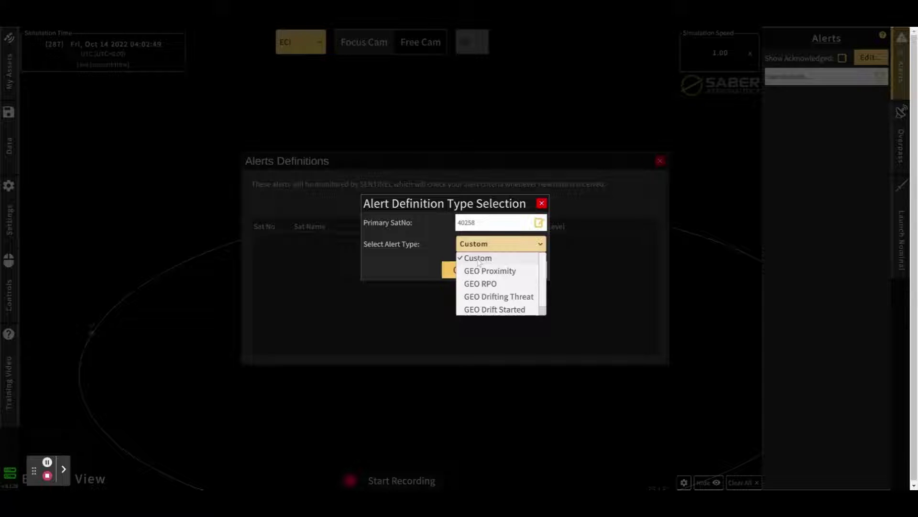
click(502, 271)
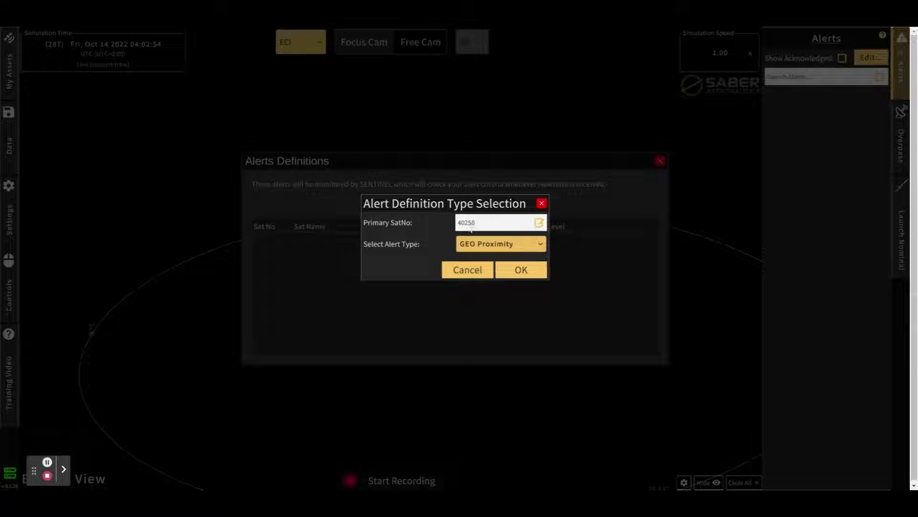
- Confirm the type selection and correct the primary satellite number to 40258, then select the description
click(519, 269)
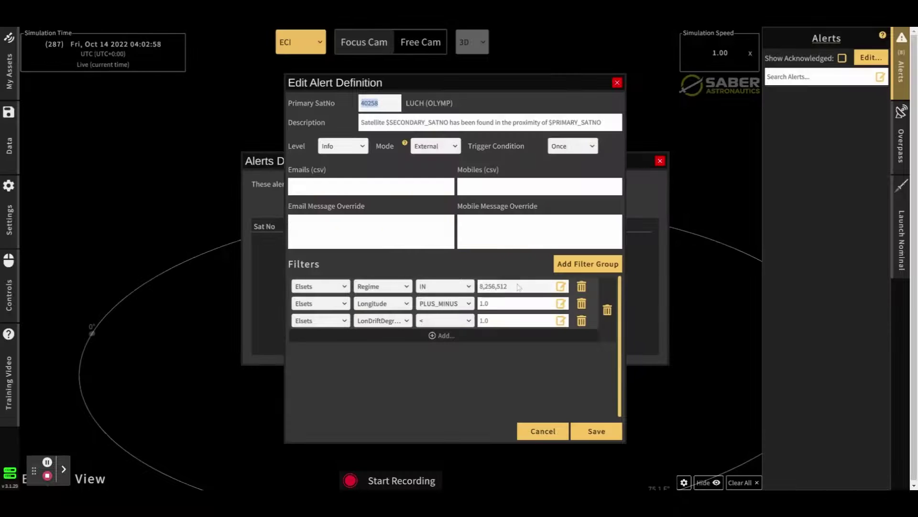
click(379, 102)
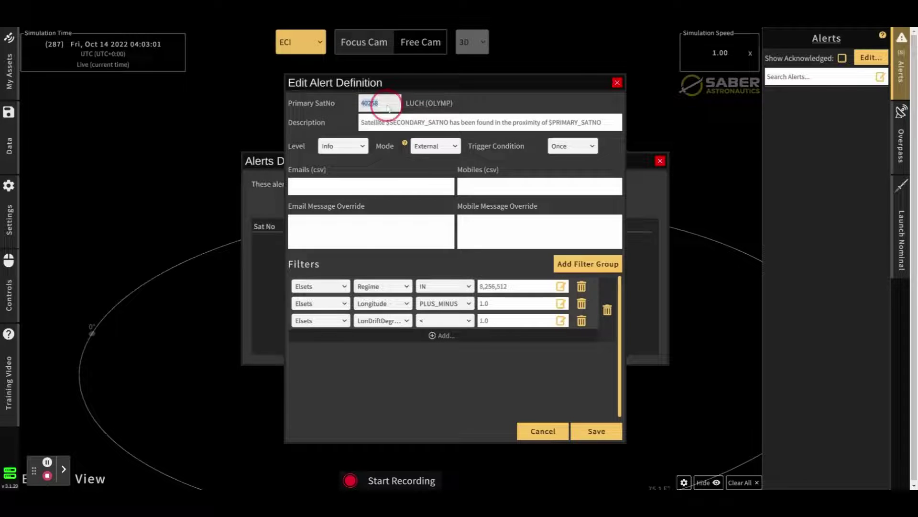
text(25544)
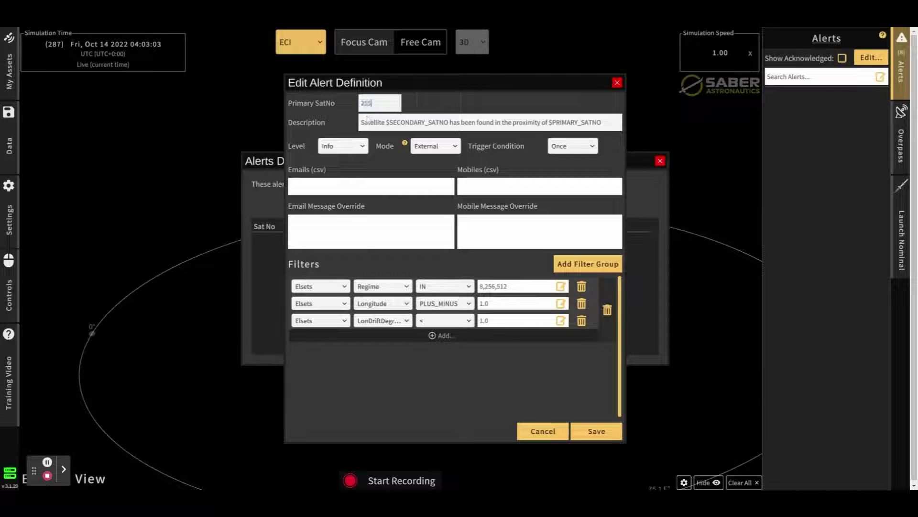
key(BackSpace)
key(BackSpace)
key(BackSpace)
key(BackSpace)
key(BackSpace)
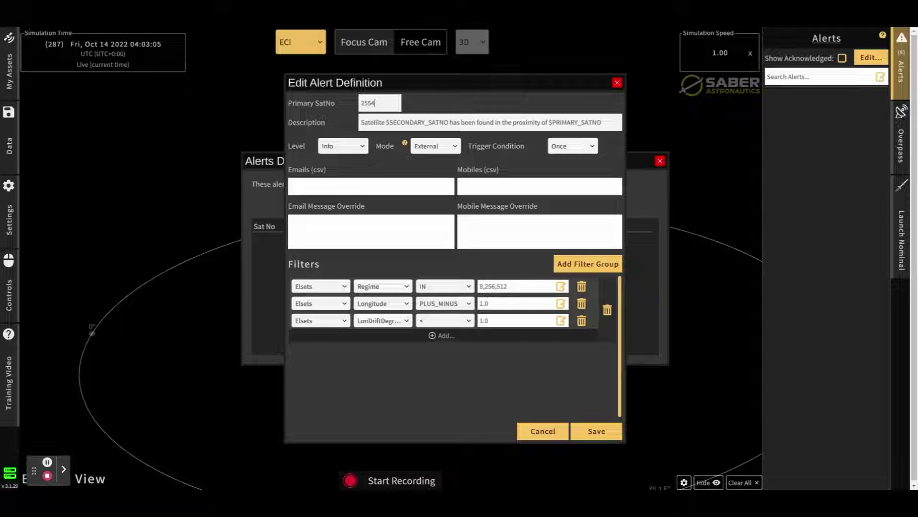
text(40258)
key(Tab)
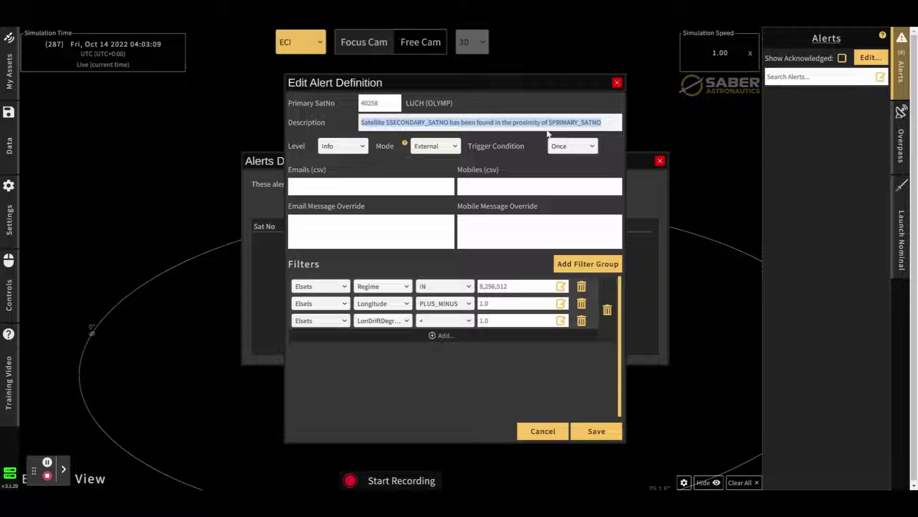
drag(607, 126, 367, 123)
- Keep Info level and External mode, and check the Once trigger condition
click(343, 146)
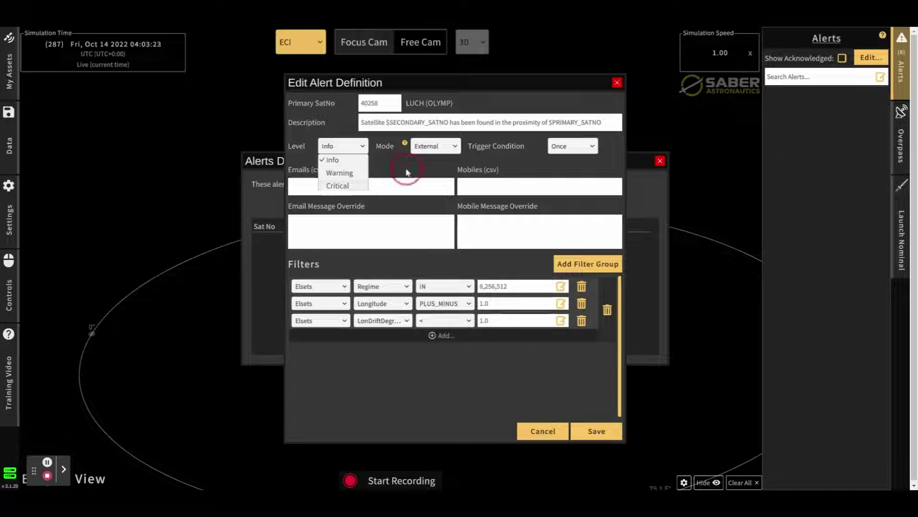
click(430, 147)
click(444, 149)
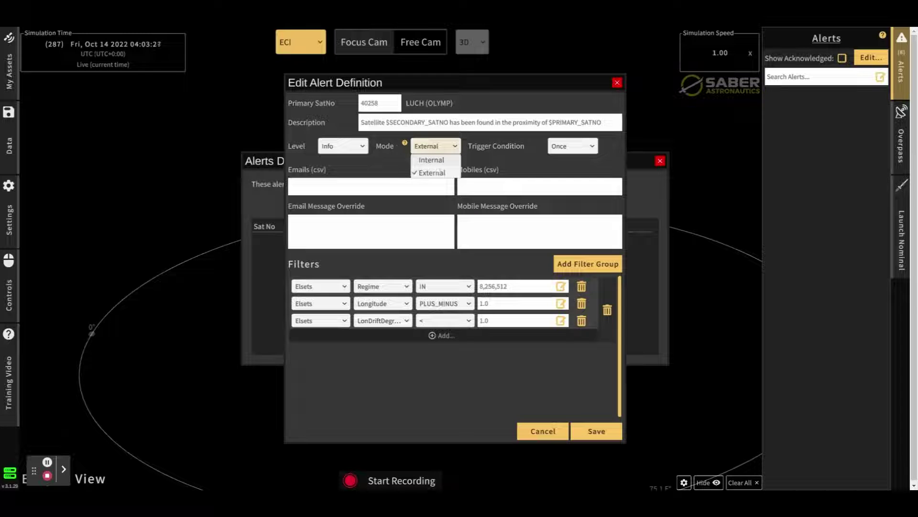
click(428, 173)
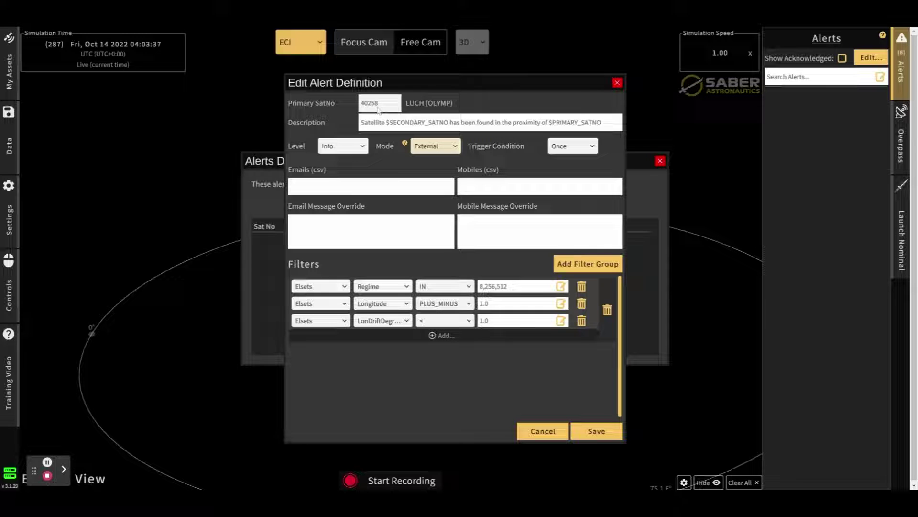
click(435, 146)
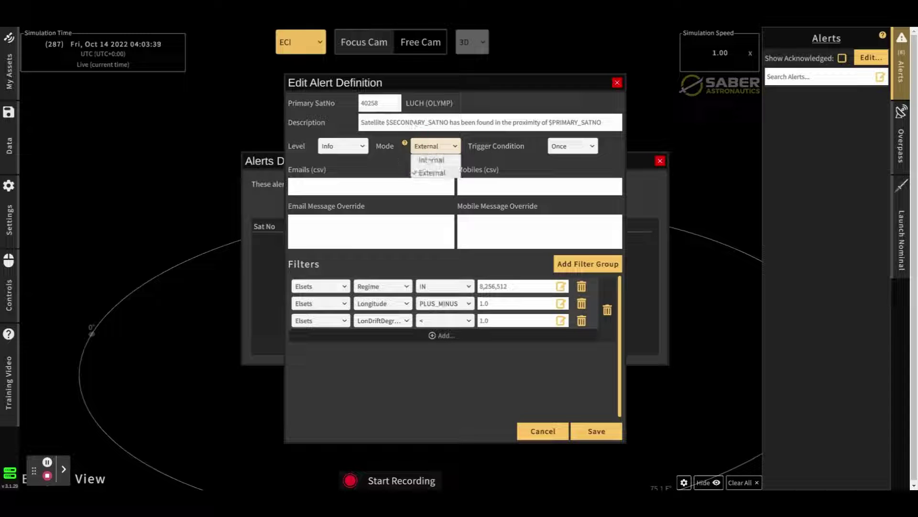
click(428, 160)
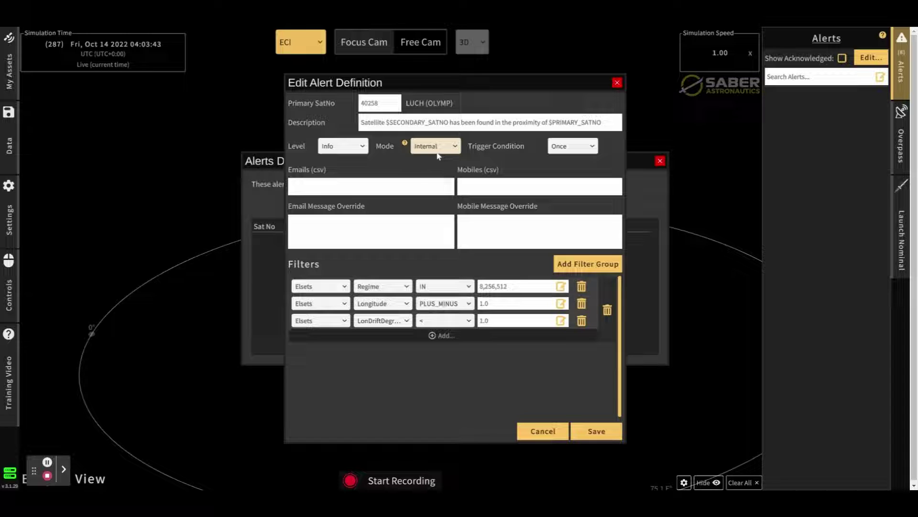
click(436, 148)
click(432, 171)
click(572, 146)
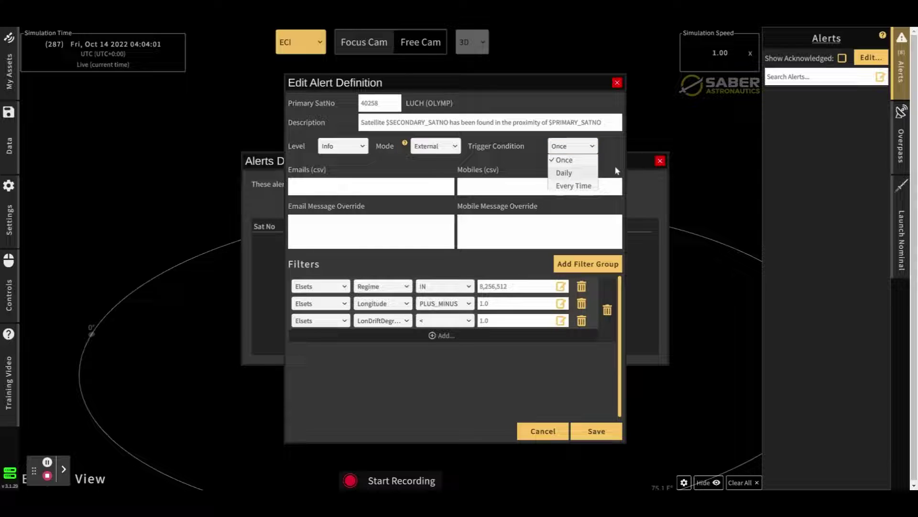
- Enter the recipient's e-mail address and mobile number for alert notifications
click(364, 187)
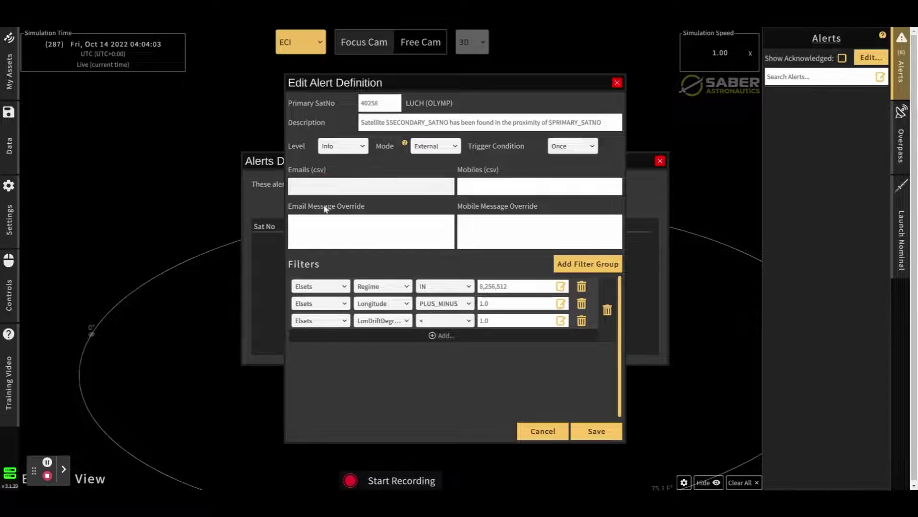
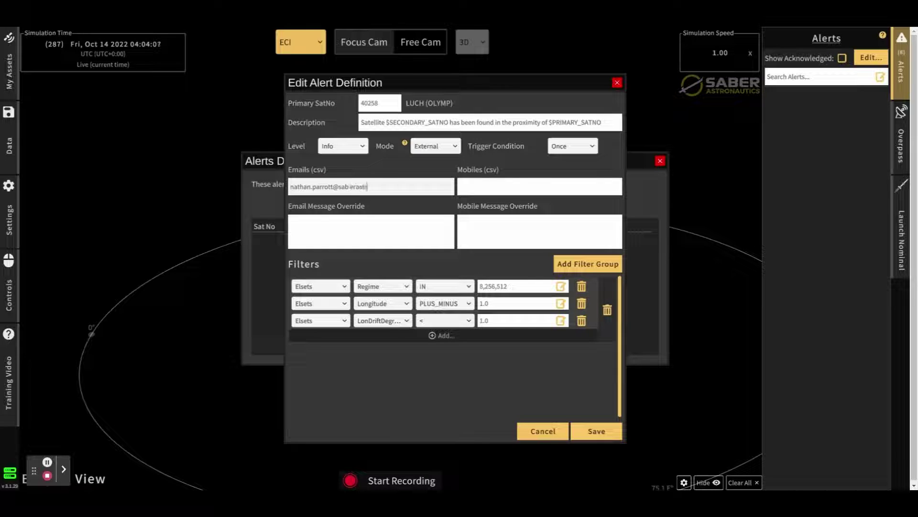
click(511, 194)
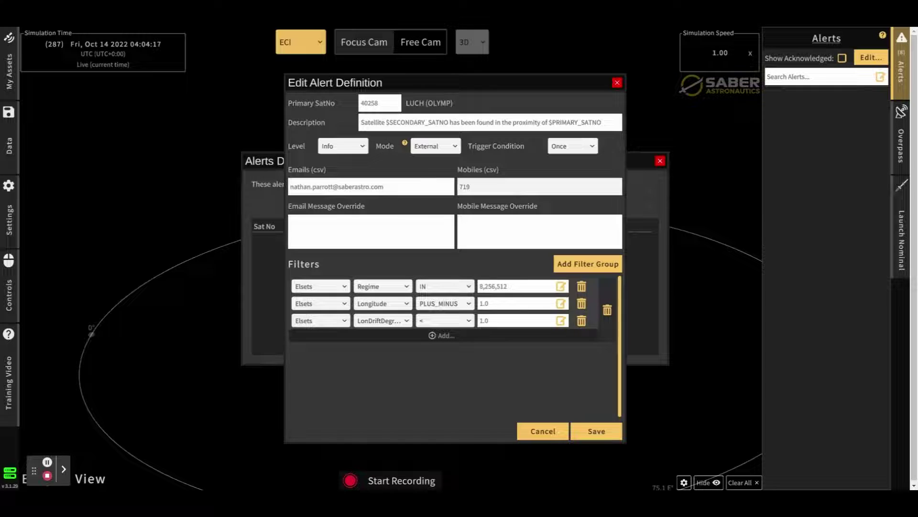
click(329, 225)
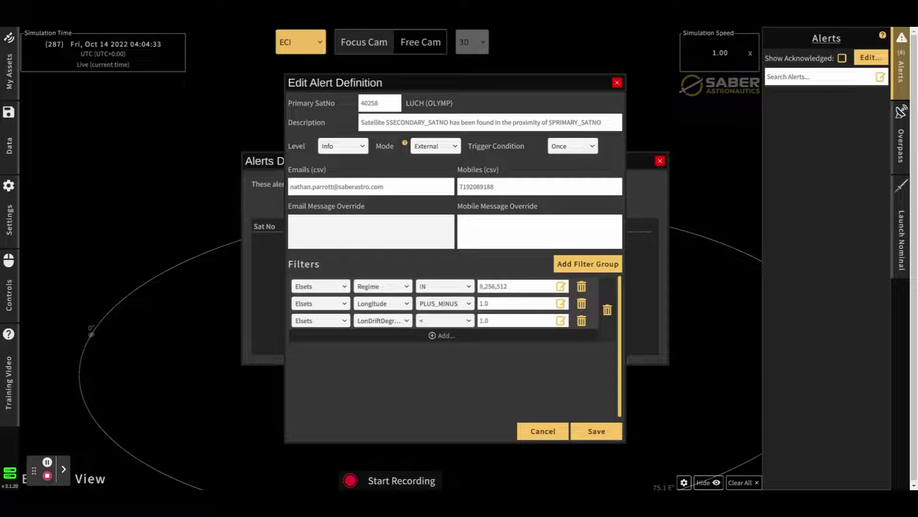
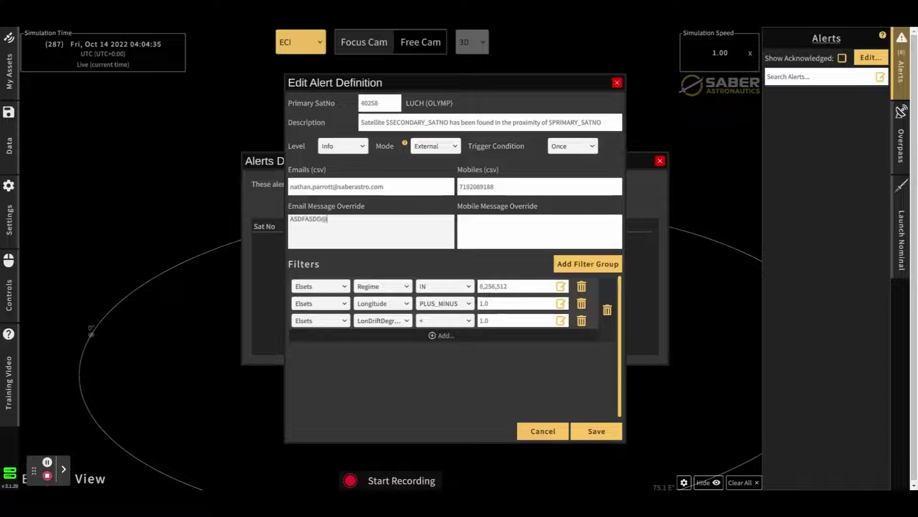
key(BackSpace)
key(BackSpace)
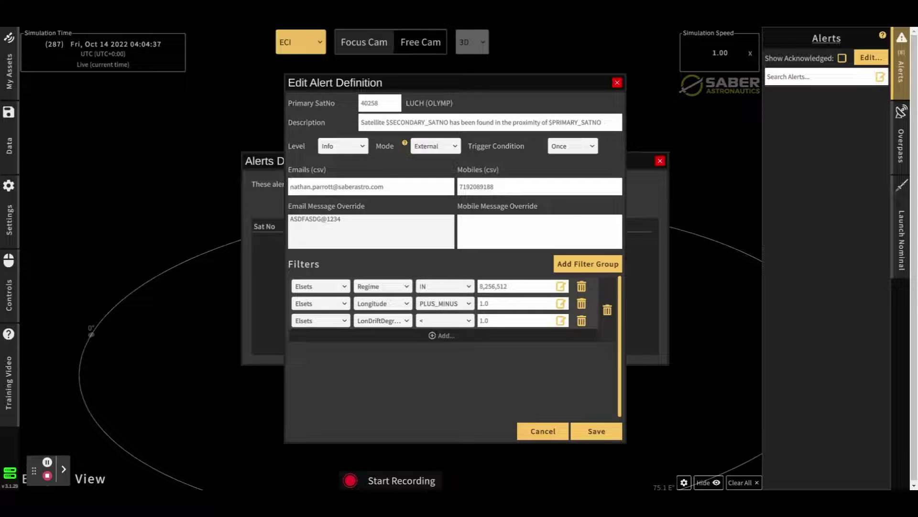
drag(343, 219, 290, 220)
drag(293, 222, 340, 221)
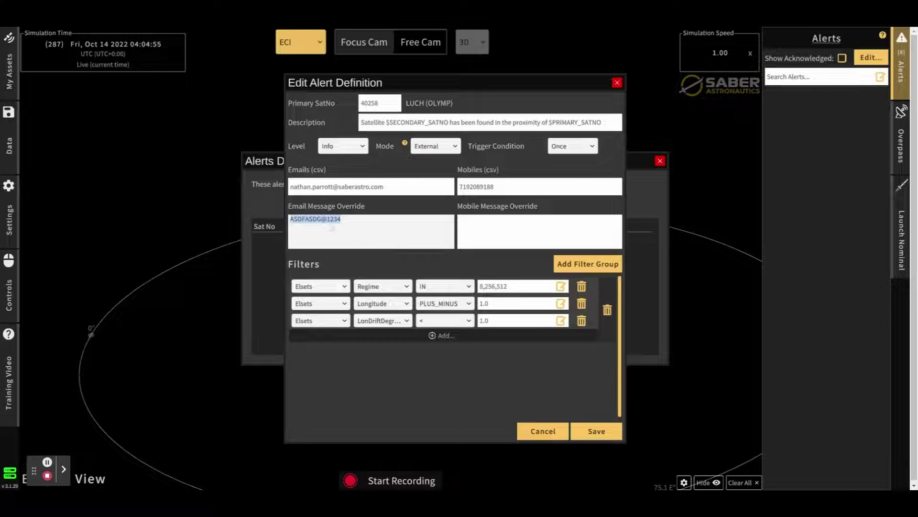
click(513, 234)
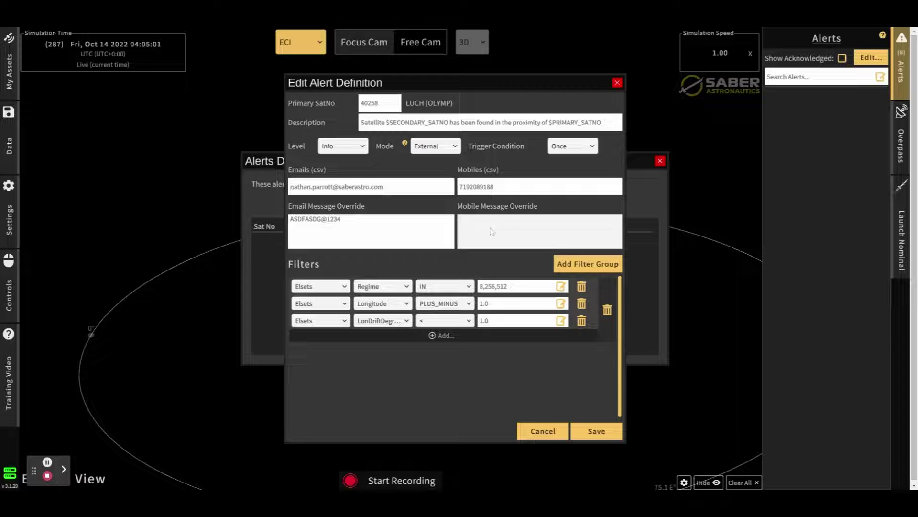
click(361, 227)
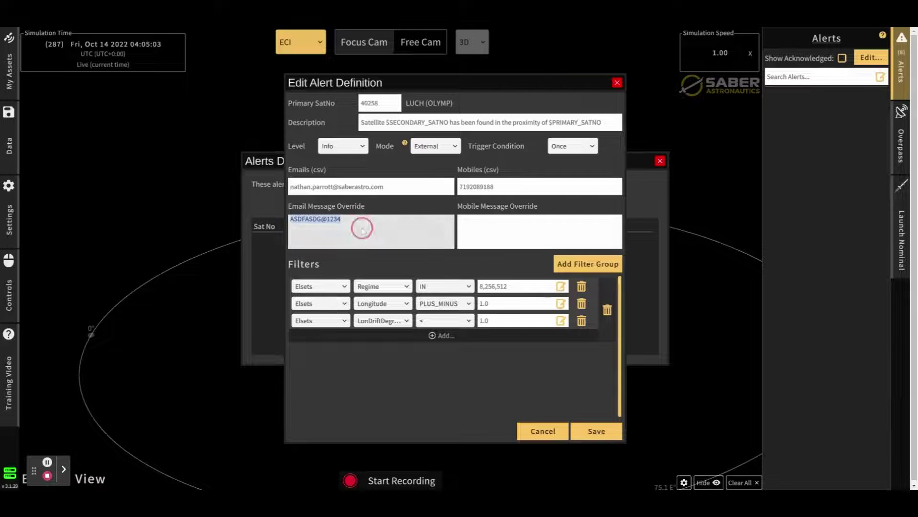
key(BackSpace)
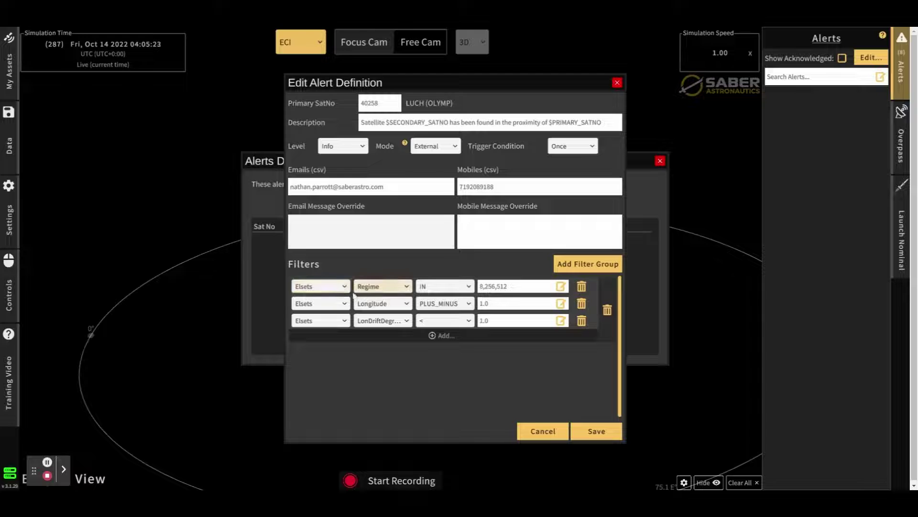
double_click(487, 286)
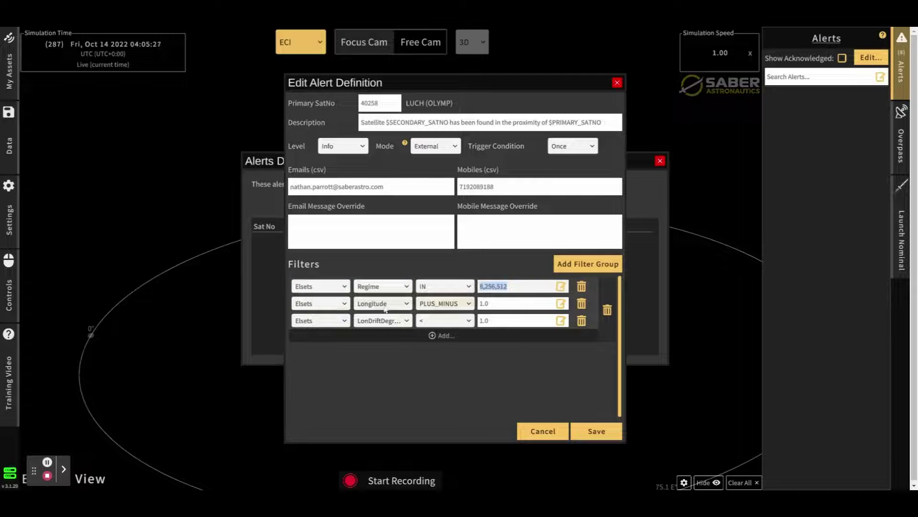
double_click(515, 309)
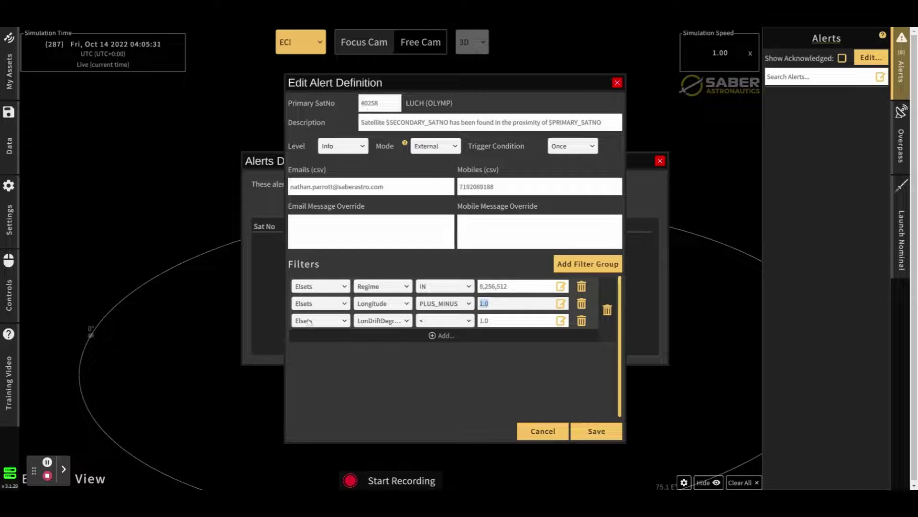
- Keep the third filter on LonDriftDegrees and add a fourth filter: Inclination PLUS_MINUS 0.2
click(385, 321)
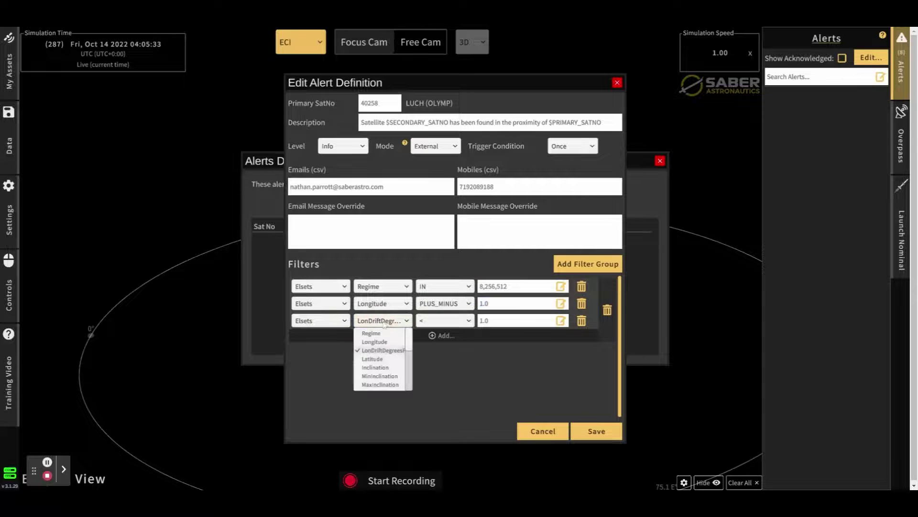
click(398, 353)
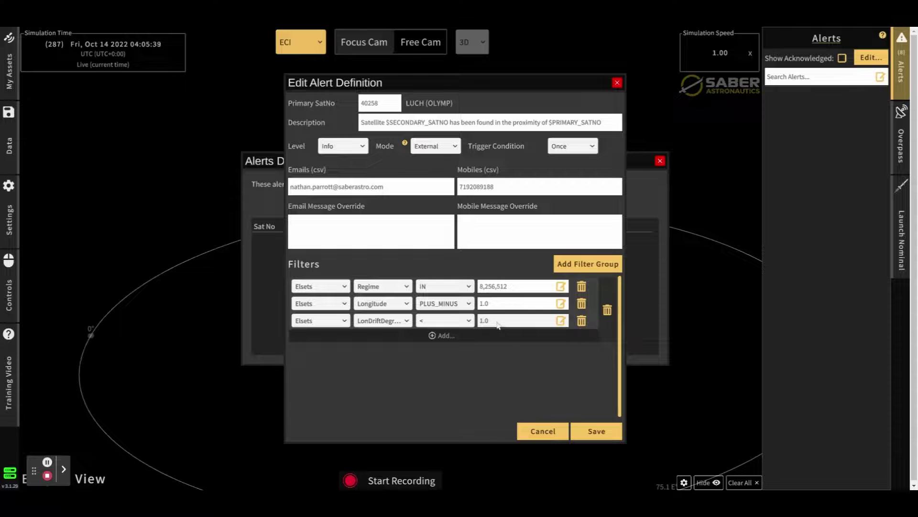
click(453, 335)
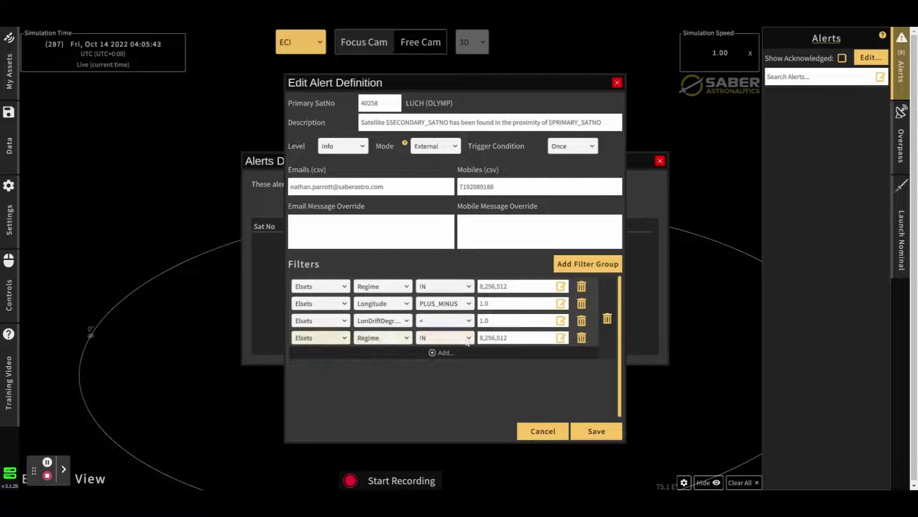
click(380, 337)
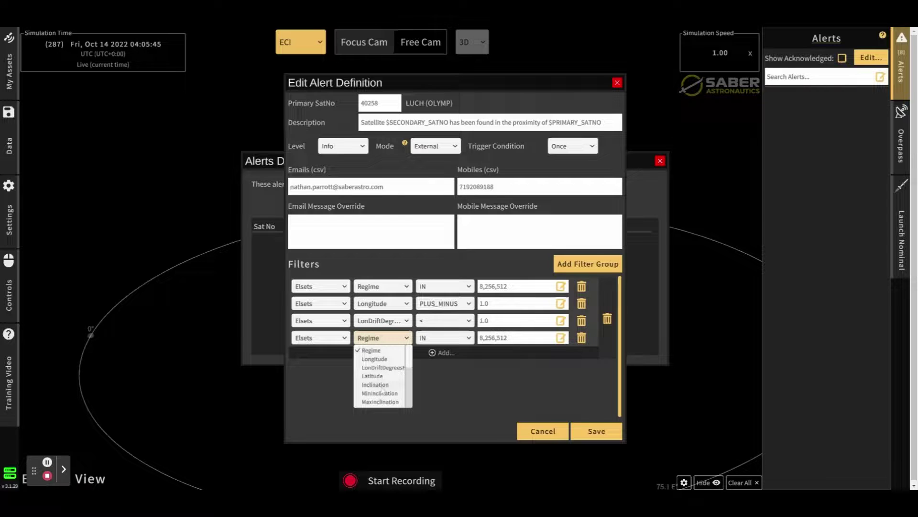
click(375, 384)
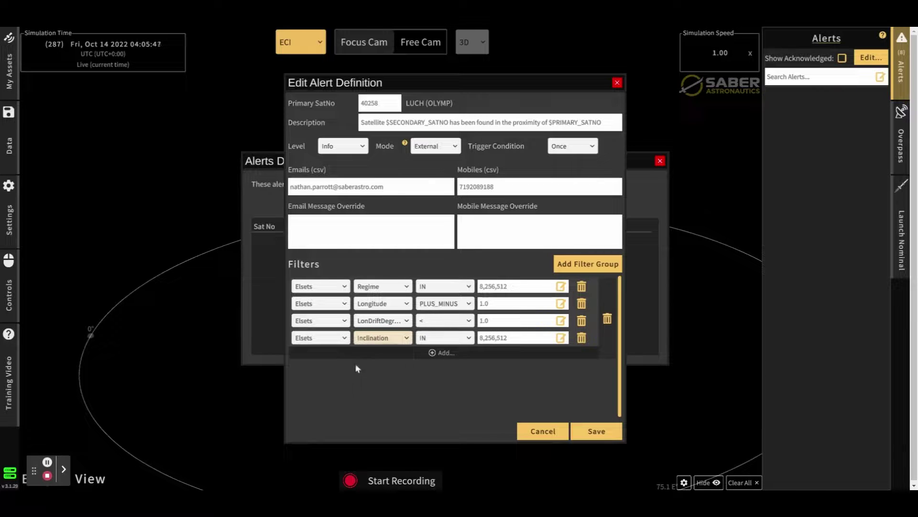
click(450, 341)
click(441, 358)
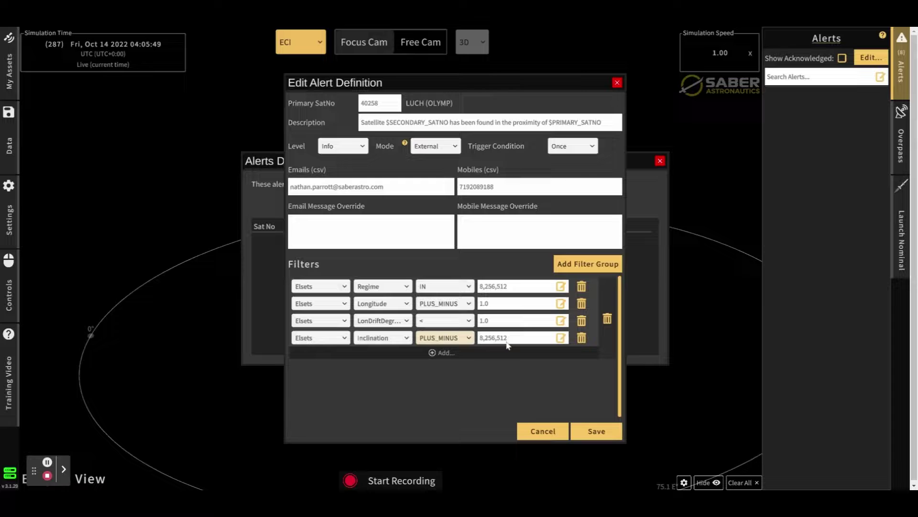
drag(480, 338, 504, 346)
text(0)
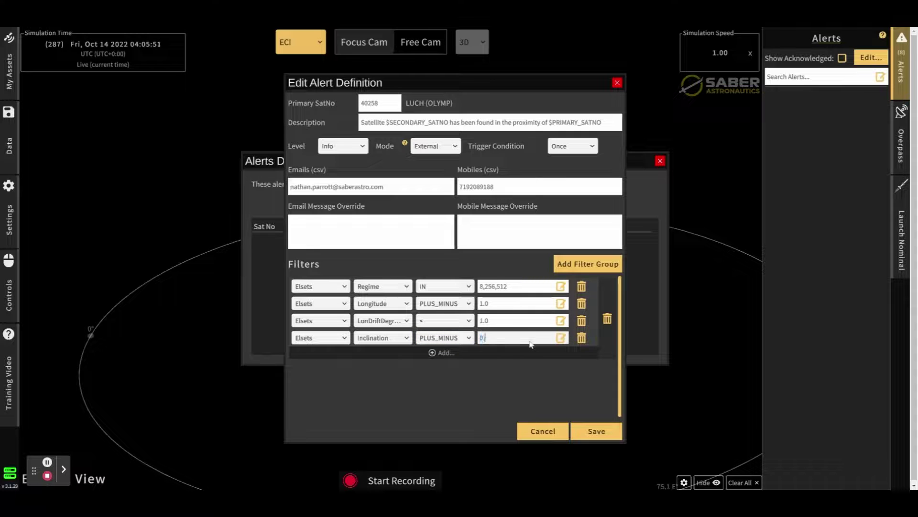
text(.2)
click(583, 266)
scroll(415, 378, down, 1)
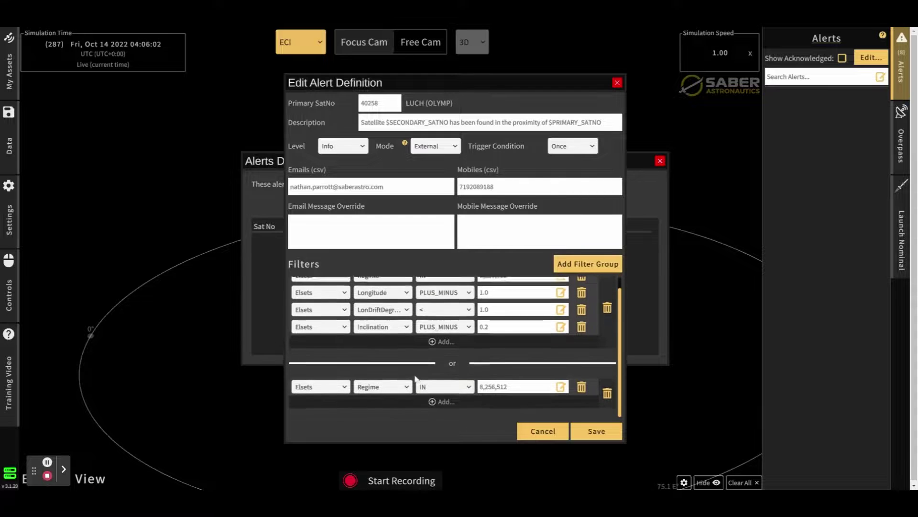
scroll(415, 378, up, 1)
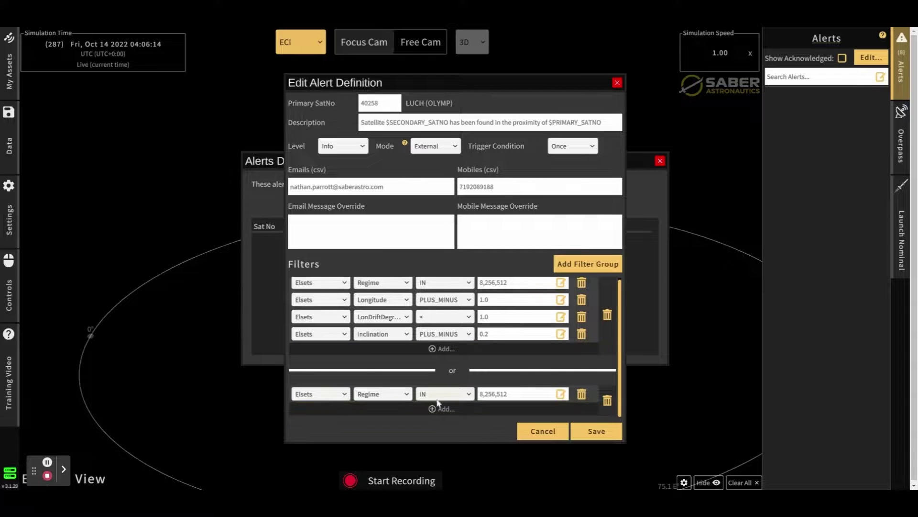
click(608, 401)
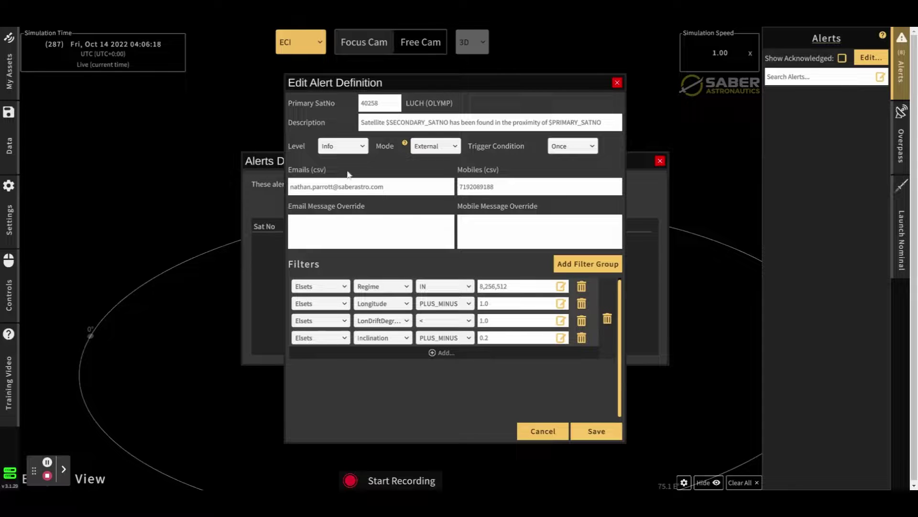
- Select the $SECONDARY_SATNO placeholder in the description and save the 40258 proximity alert definition
click(602, 431)
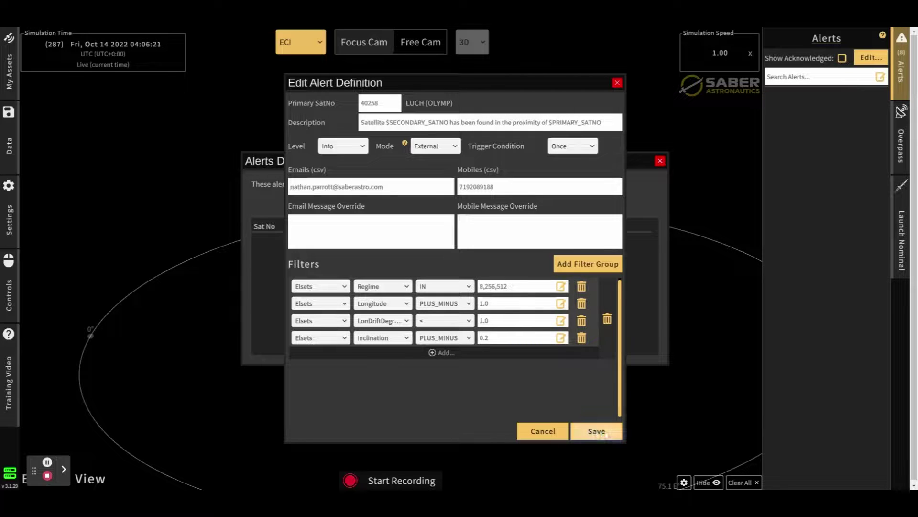
triple_click(387, 123)
drag(388, 123, 450, 126)
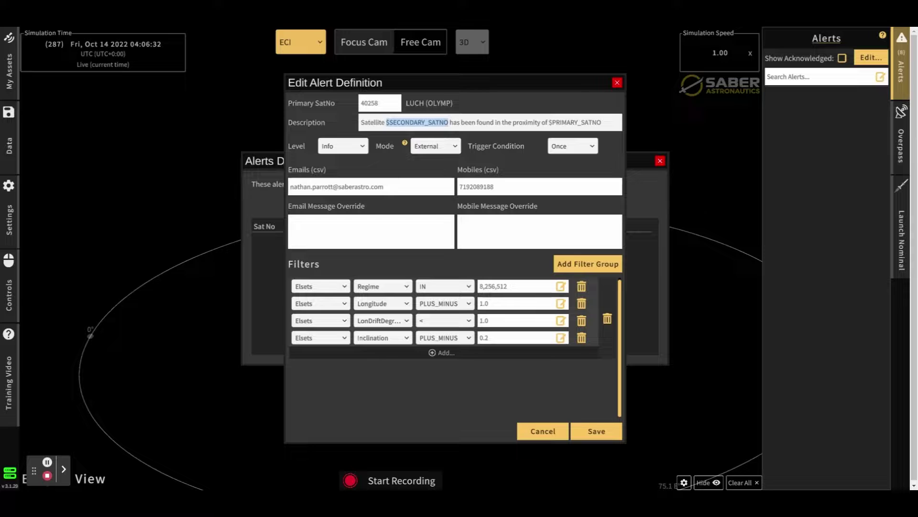
drag(549, 123, 602, 124)
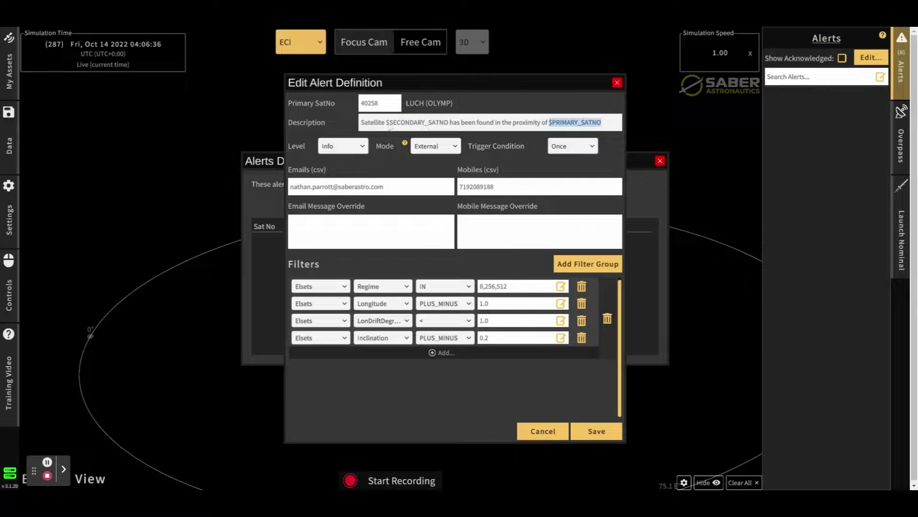
drag(386, 123, 450, 122)
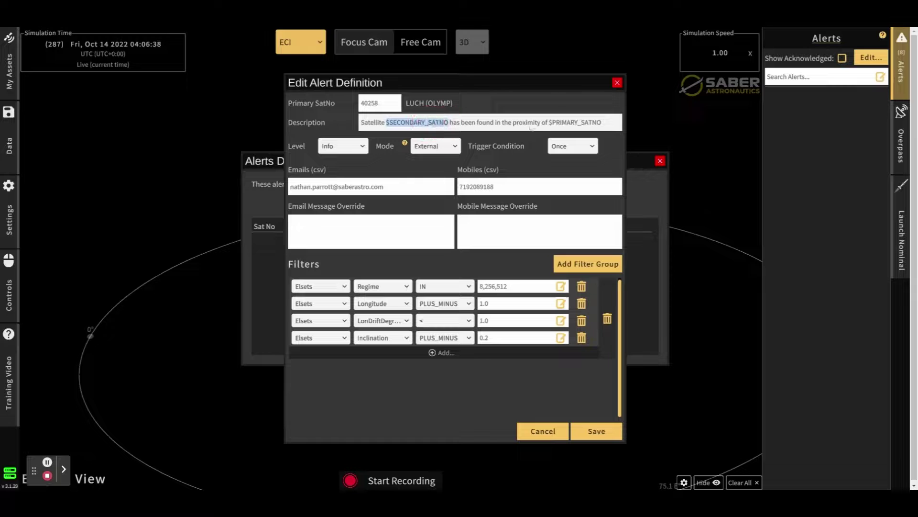
click(596, 431)
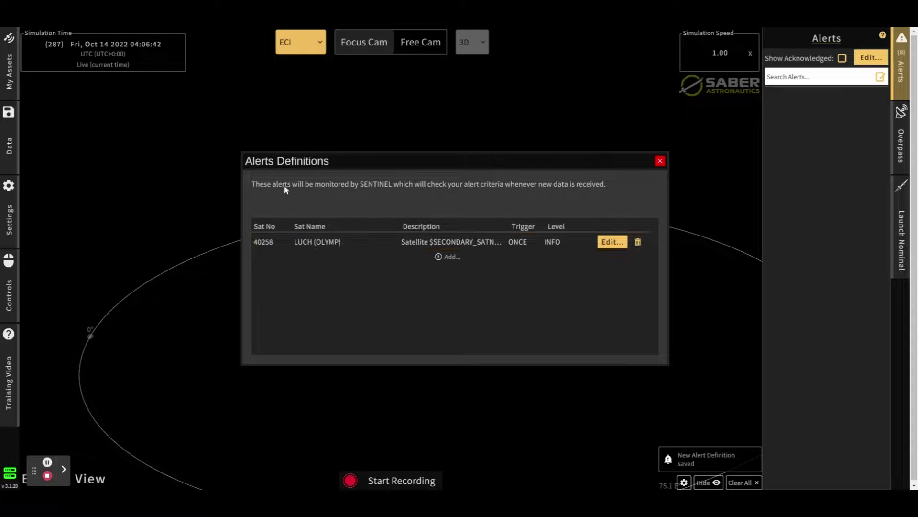
- Review the saved LUCH alert's settings without changes, then close Alerts Definitions
drag(351, 170, 321, 163)
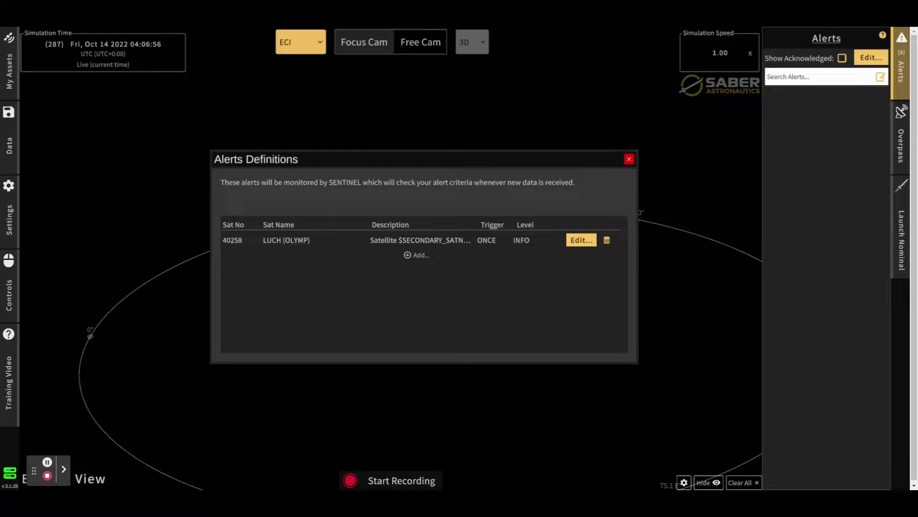
click(581, 239)
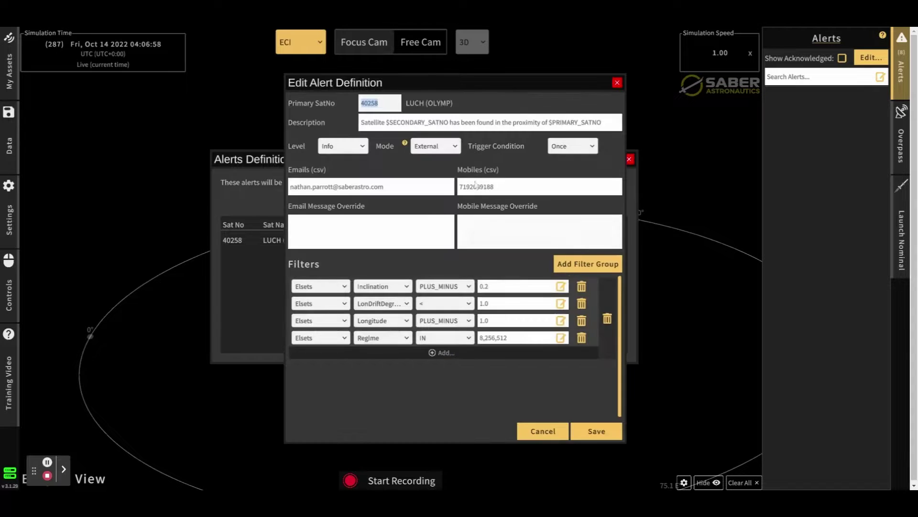
click(617, 83)
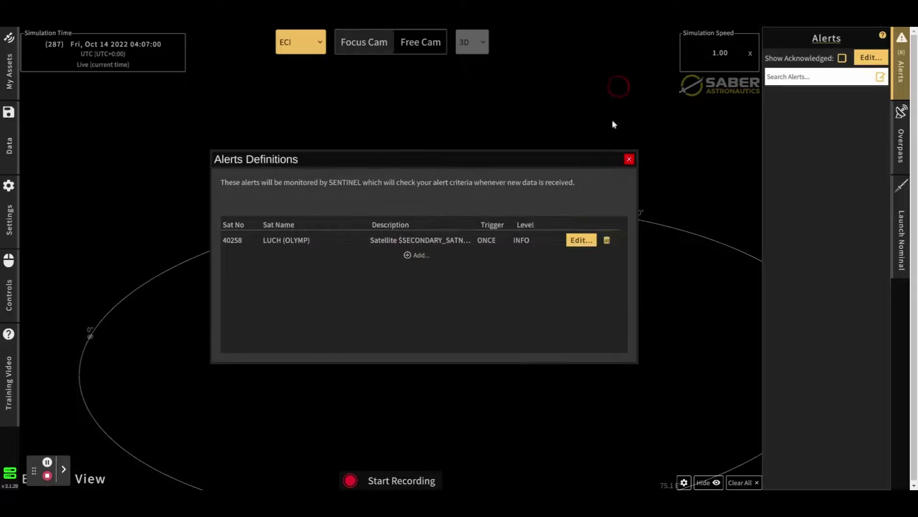
click(607, 240)
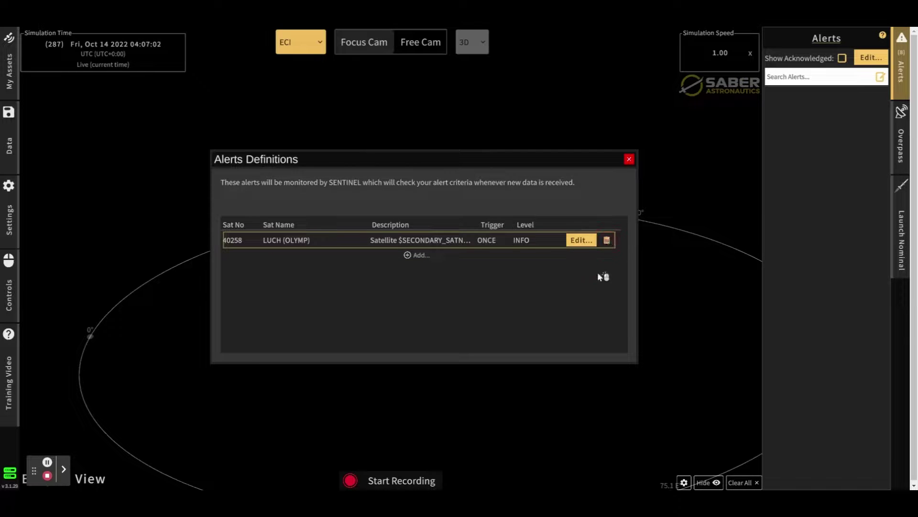
- Show acknowledged alerts, jump to the latest PROD - Luch Proximity alert, and orbit around LUCH
click(629, 159)
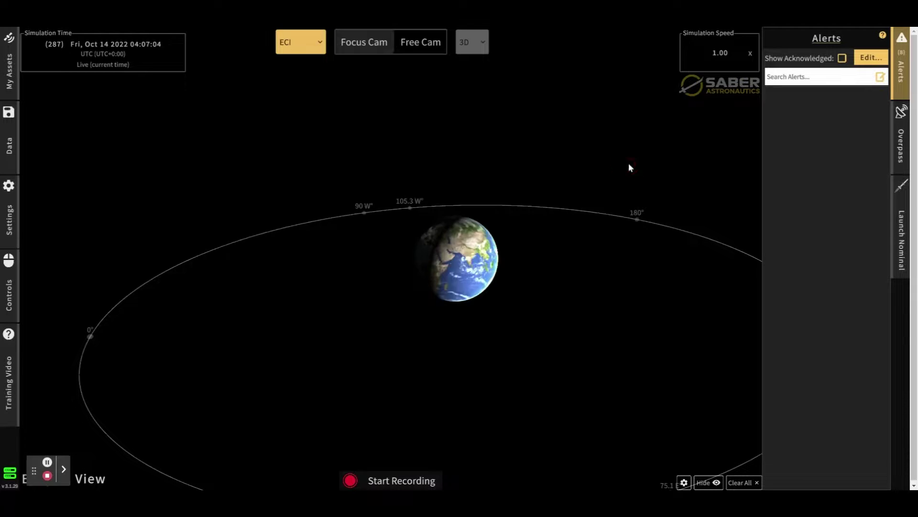
click(842, 58)
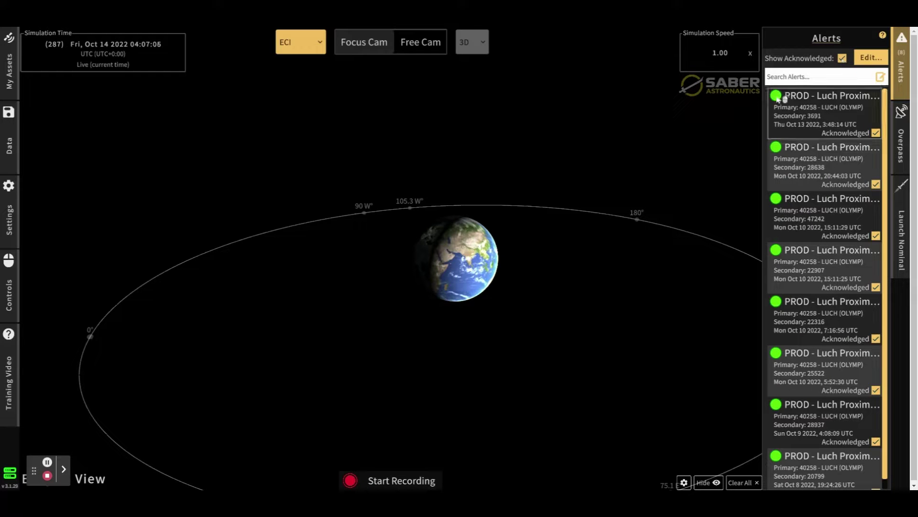
click(782, 103)
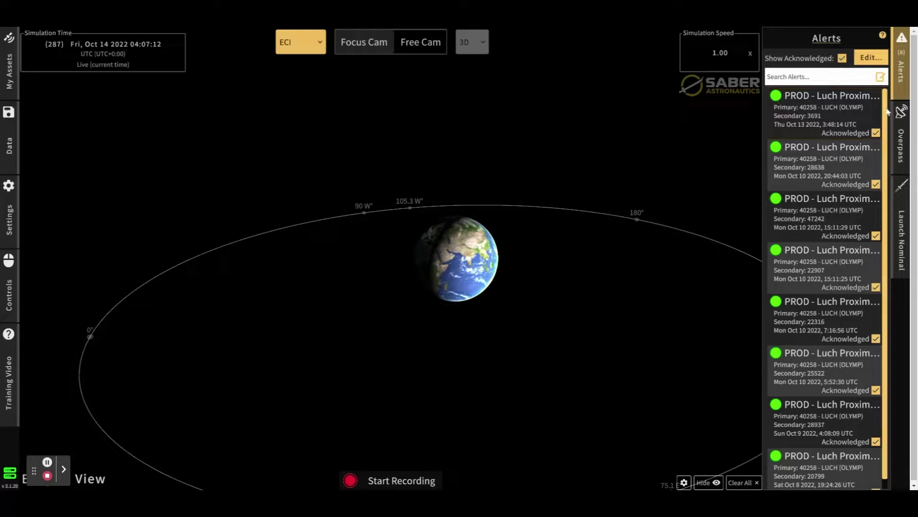
click(826, 119)
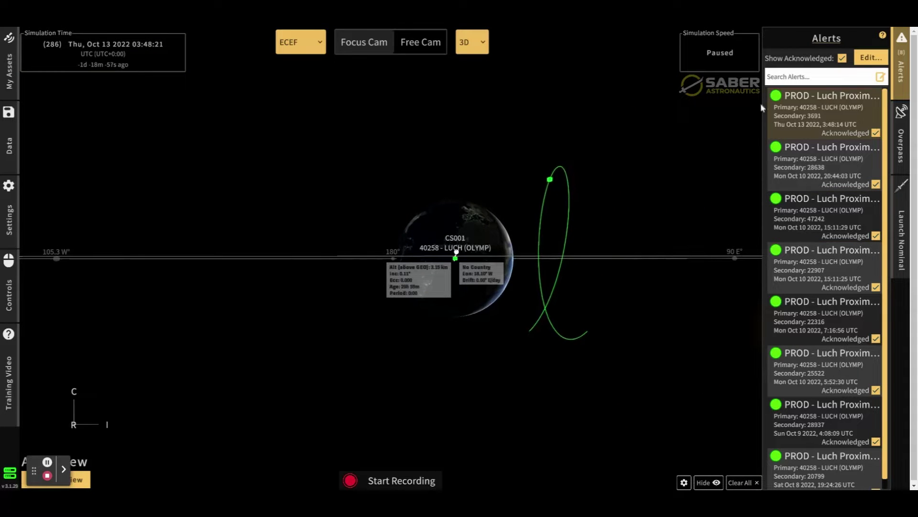
drag(489, 219, 472, 226)
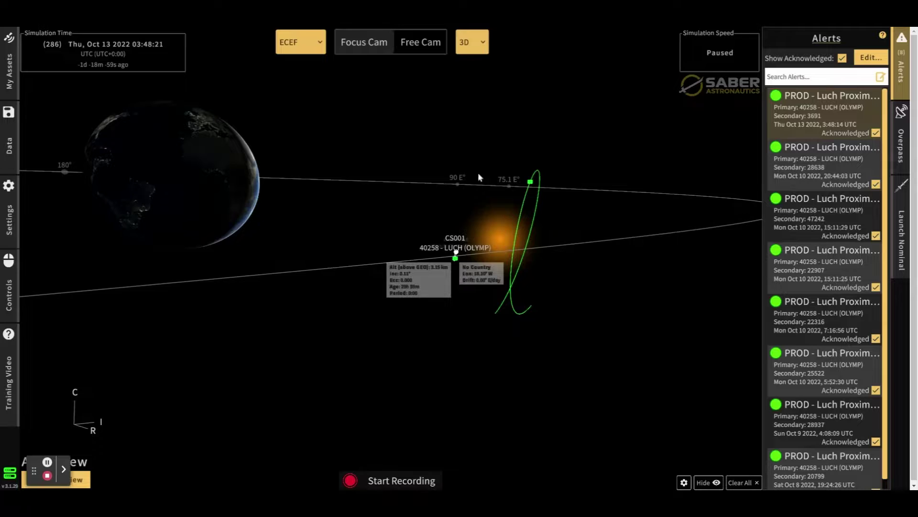
drag(463, 164, 421, 154)
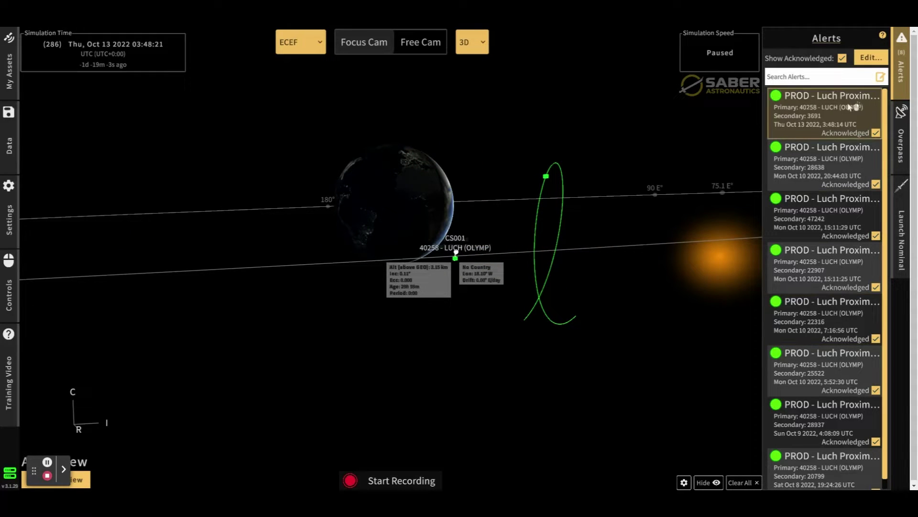
click(842, 58)
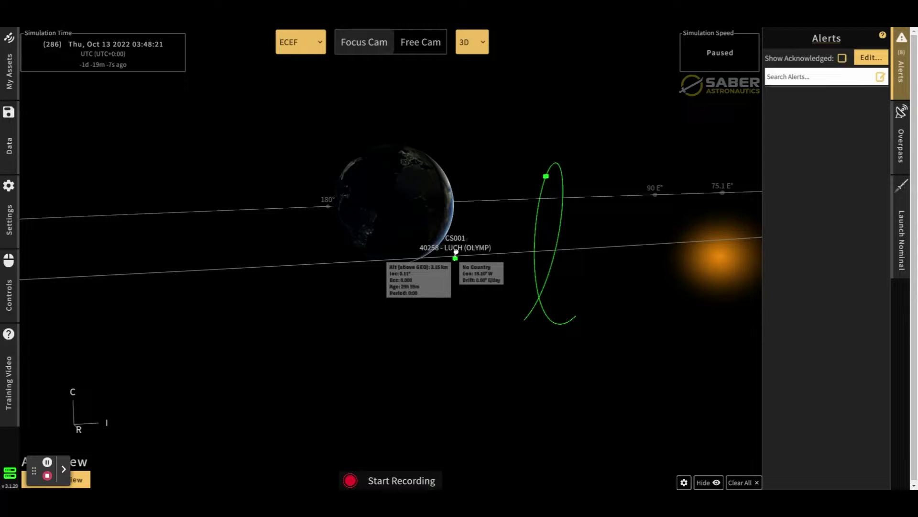
click(844, 59)
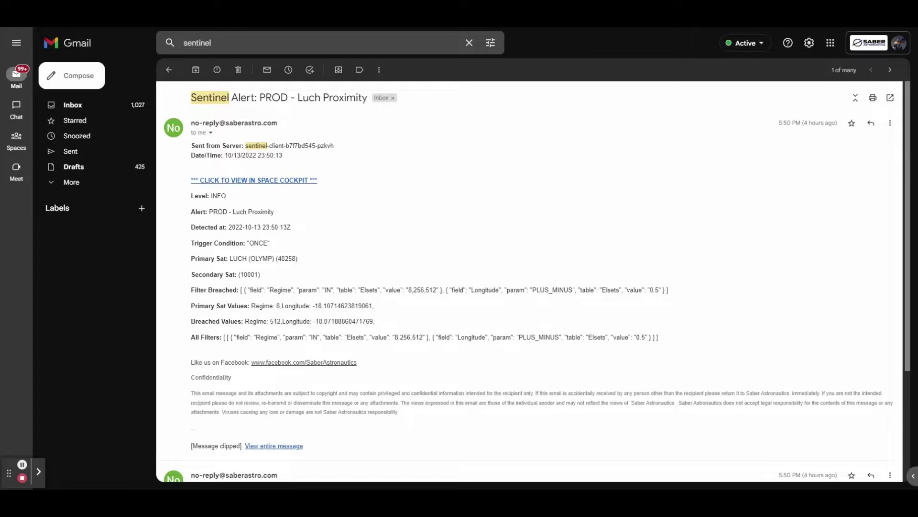
drag(191, 98, 367, 101)
click(354, 97)
drag(210, 196, 675, 295)
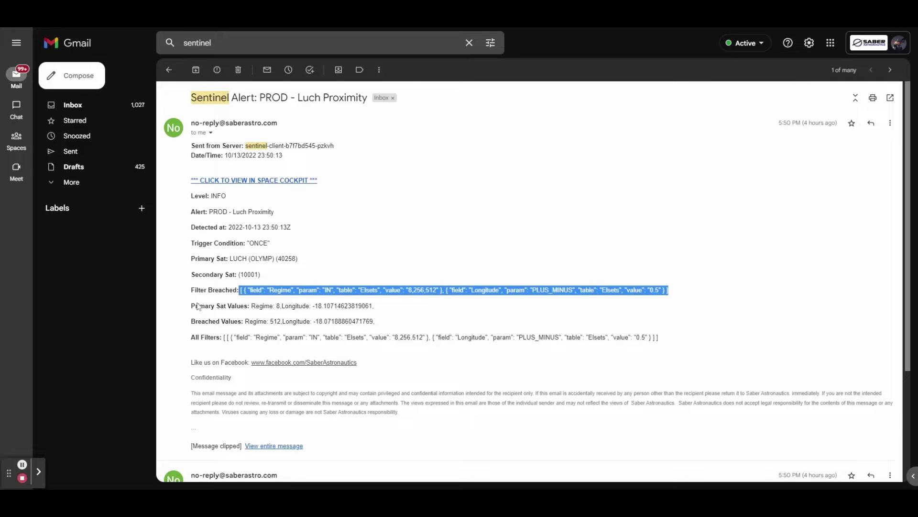
drag(252, 306, 390, 319)
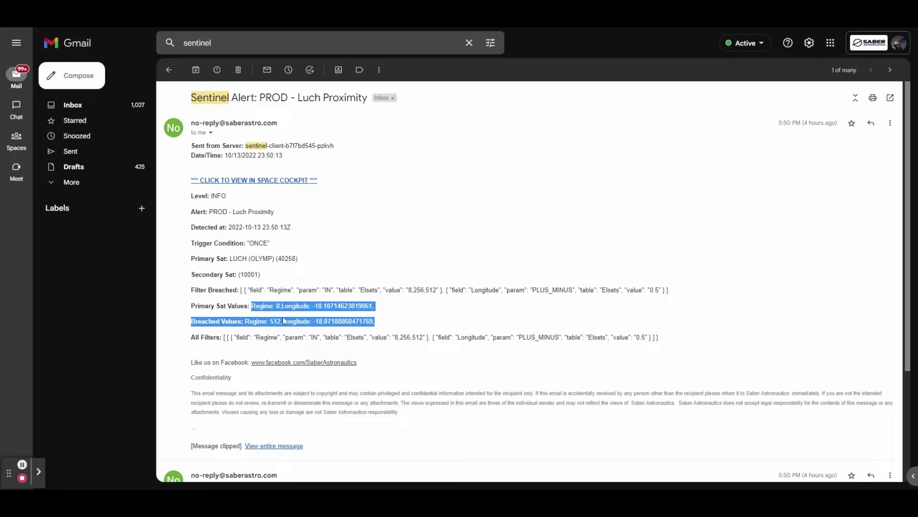
drag(313, 320, 374, 320)
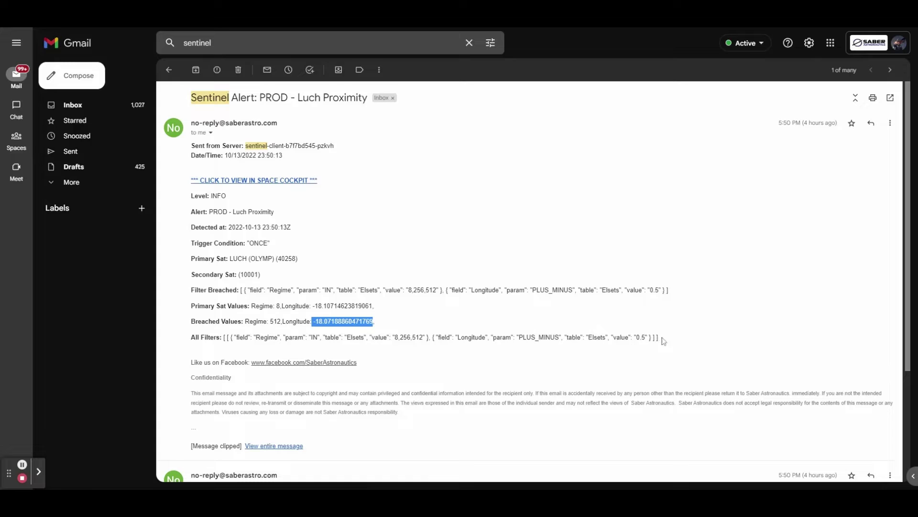
drag(663, 341, 188, 339)
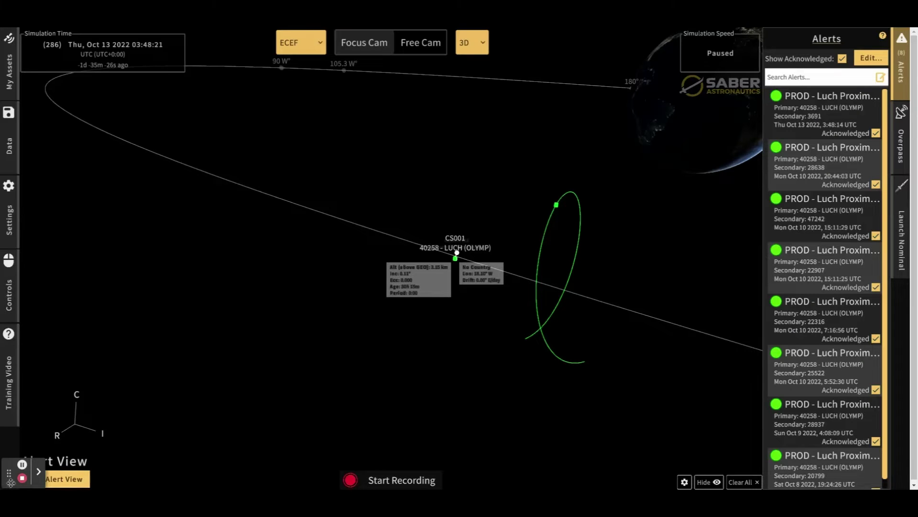
- Check the alert's satellites in My Assets, exit Alert View, and tilt the Ecliptic View
drag(316, 256, 365, 250)
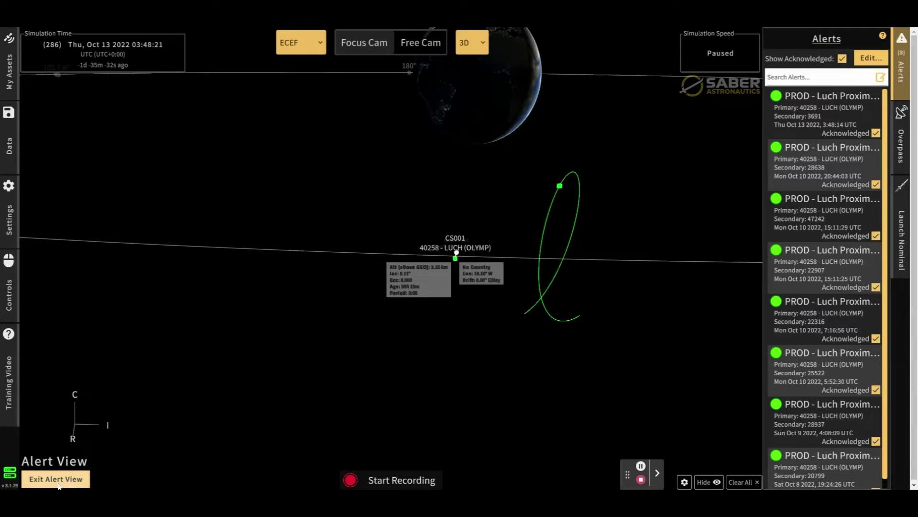
click(9, 72)
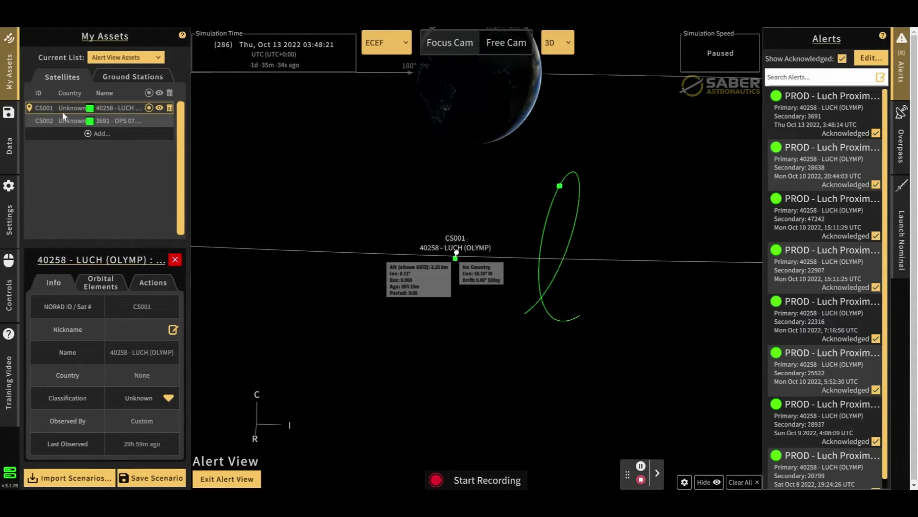
drag(441, 206, 481, 212)
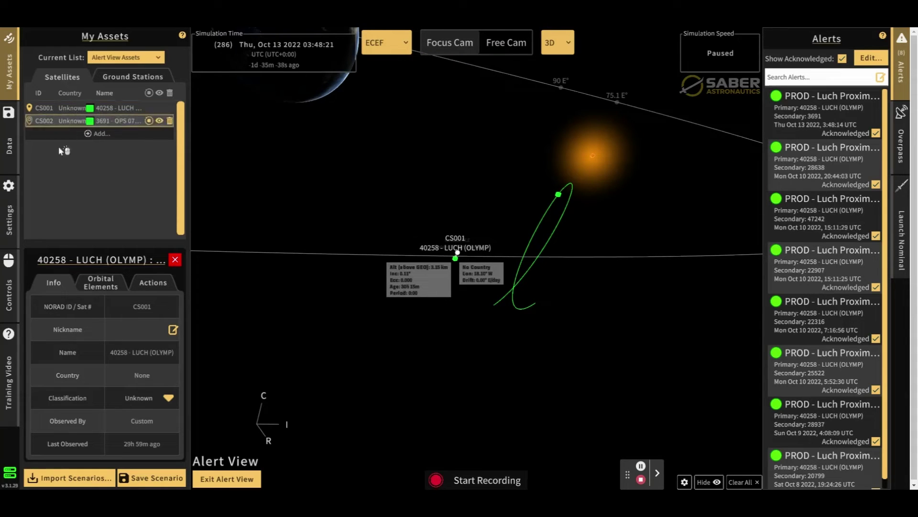
click(226, 478)
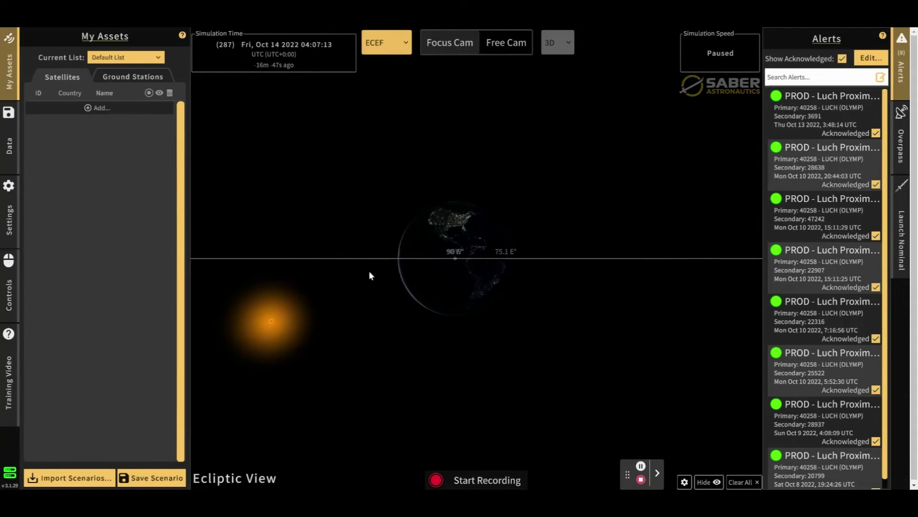
drag(447, 169, 351, 269)
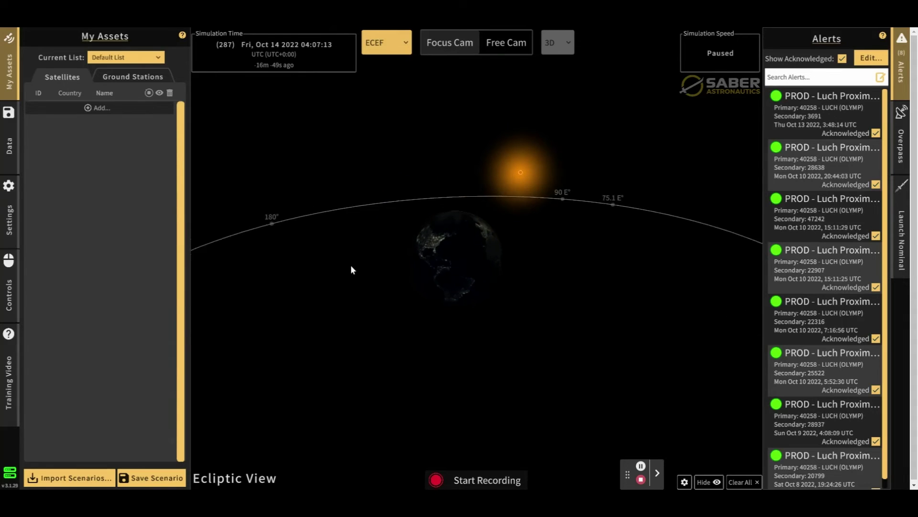